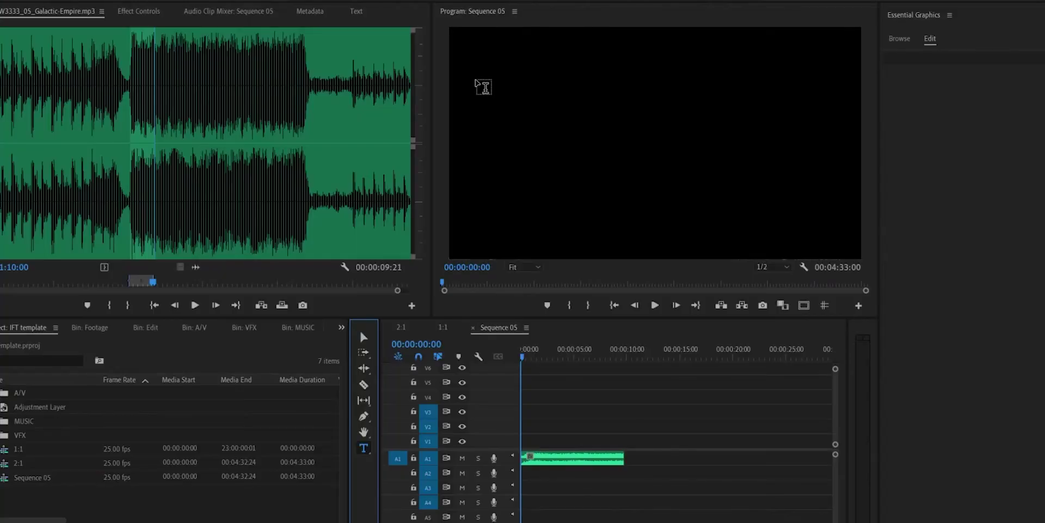
Draw a text box across the black frame and type LOKI.
drag(467, 81, 841, 203)
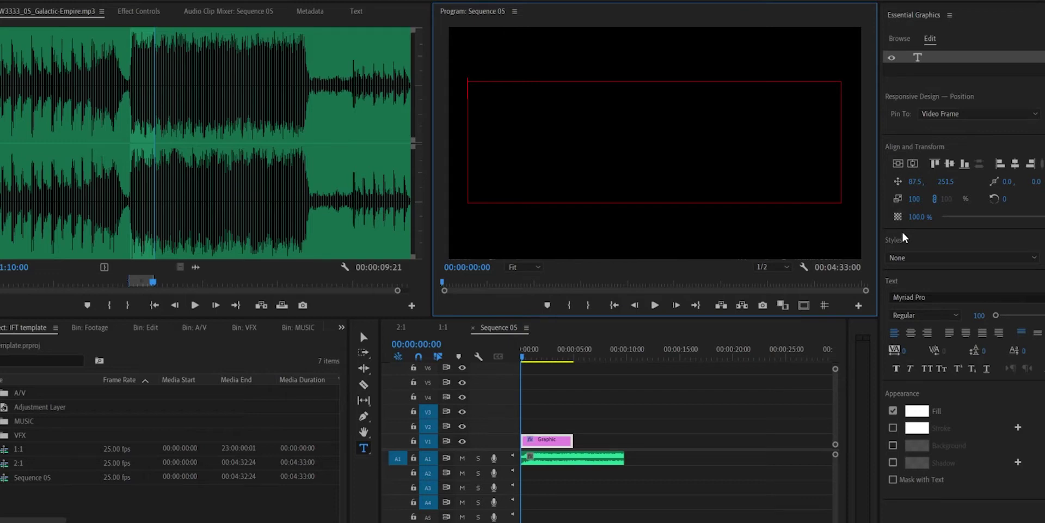
text(LOKI)
key(ctrl+a)
click(911, 332)
Set the LOKI title to font size 333 and widen its tracking to 241.
drag(995, 315, 1007, 319)
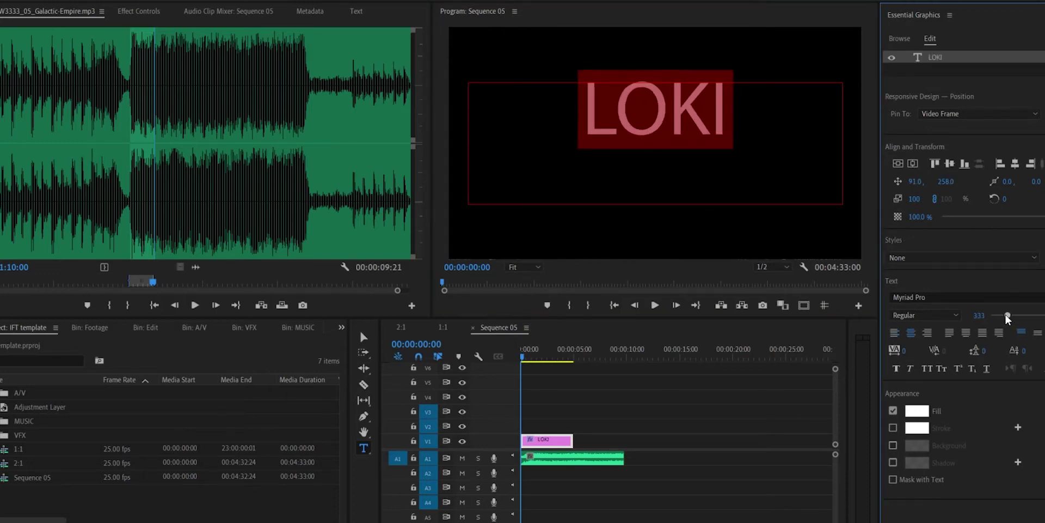
key(v)
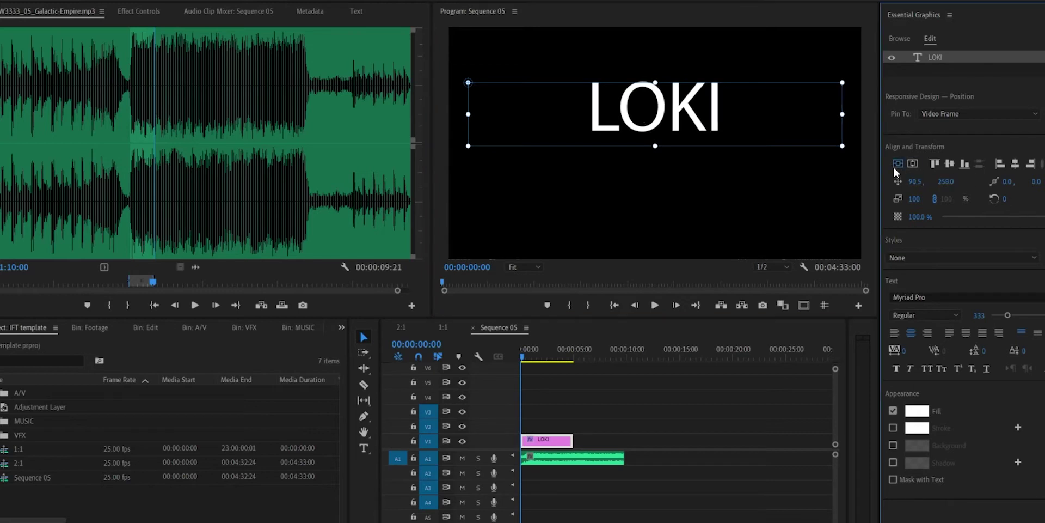
double_click(670, 154)
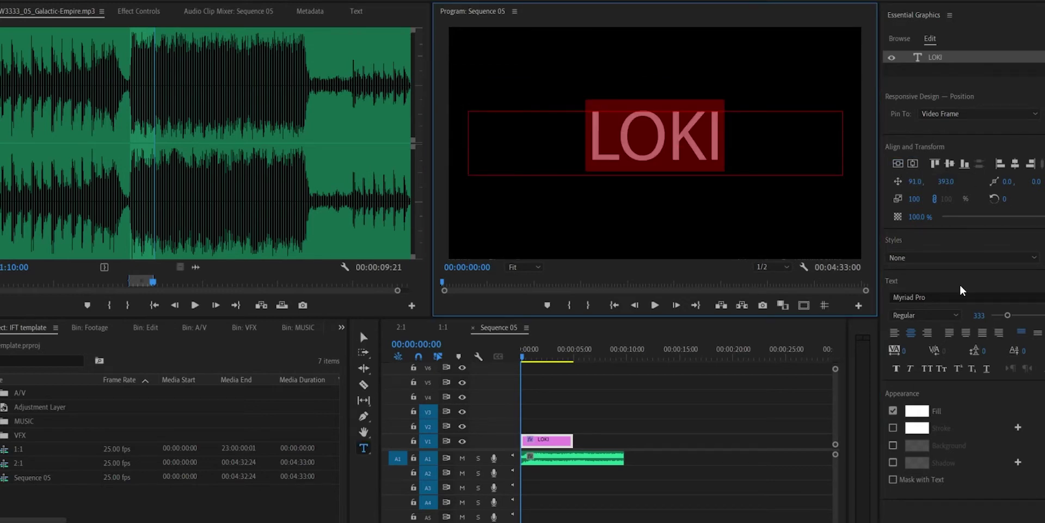
drag(908, 350, 936, 350)
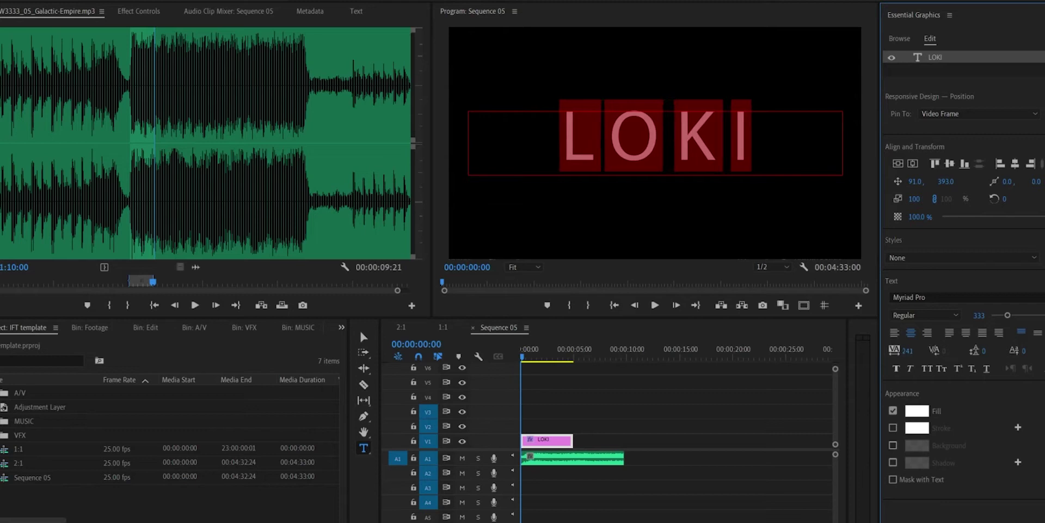
Finish editing the title and enable Source Text keyframing in Effect Controls.
key(Escape)
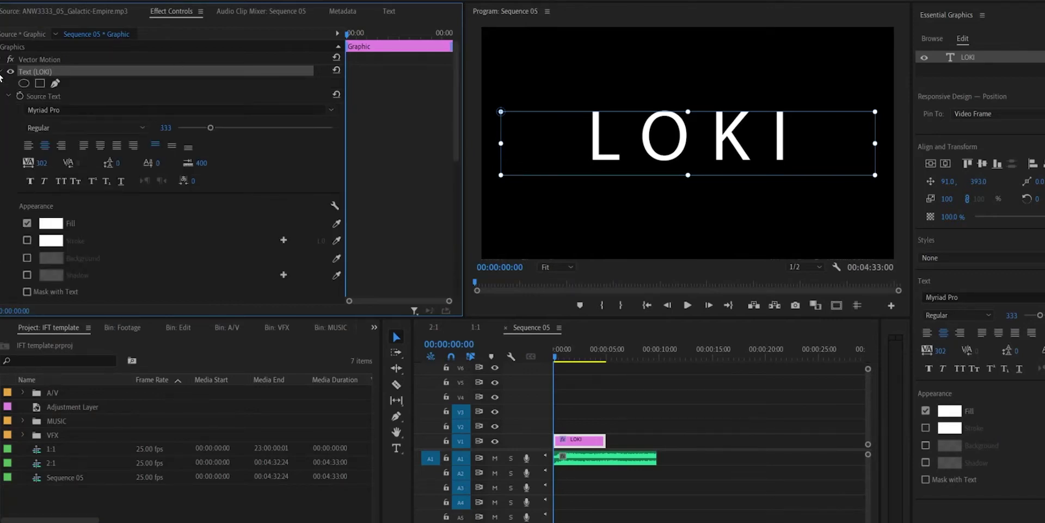
click(20, 96)
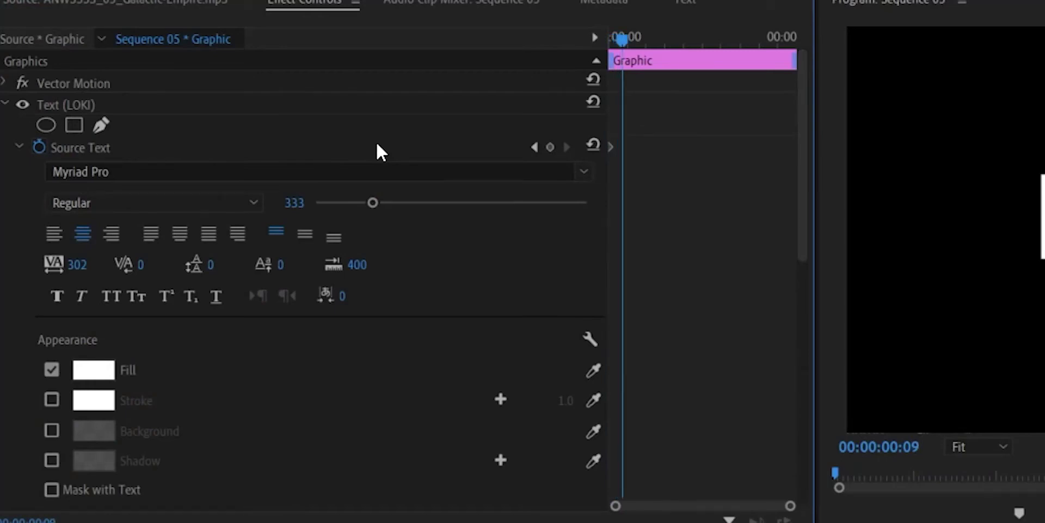
Step forward one frame to add the next Source Text keyframe.
key(Right)
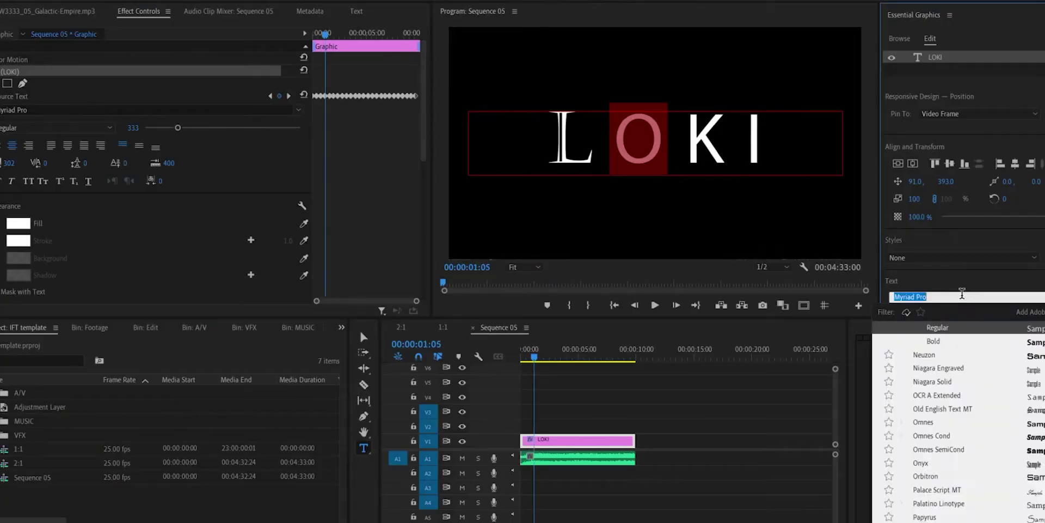
Restyle LOKI's letters with a new font frame by frame, ending with a decorative script L.
key(Escape)
key(space)
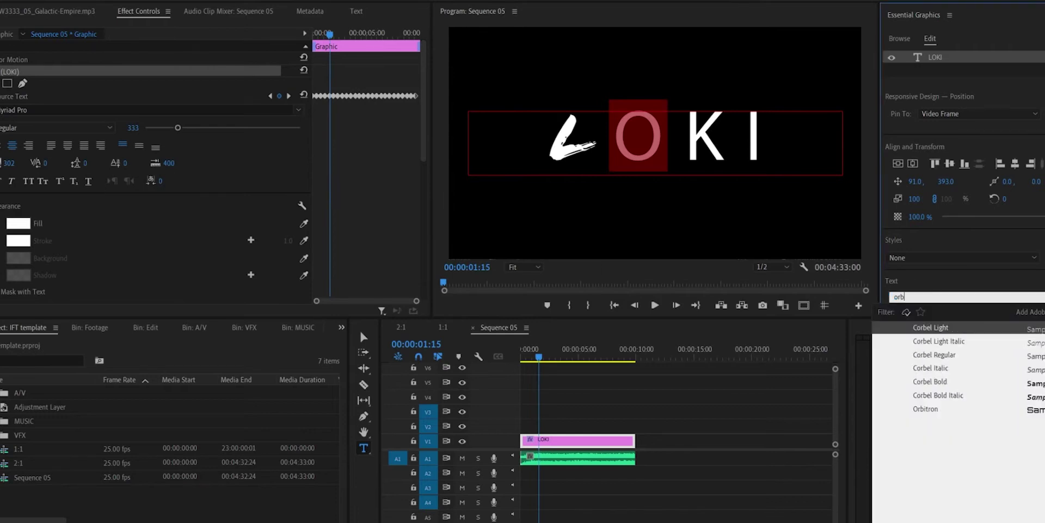
key(Escape)
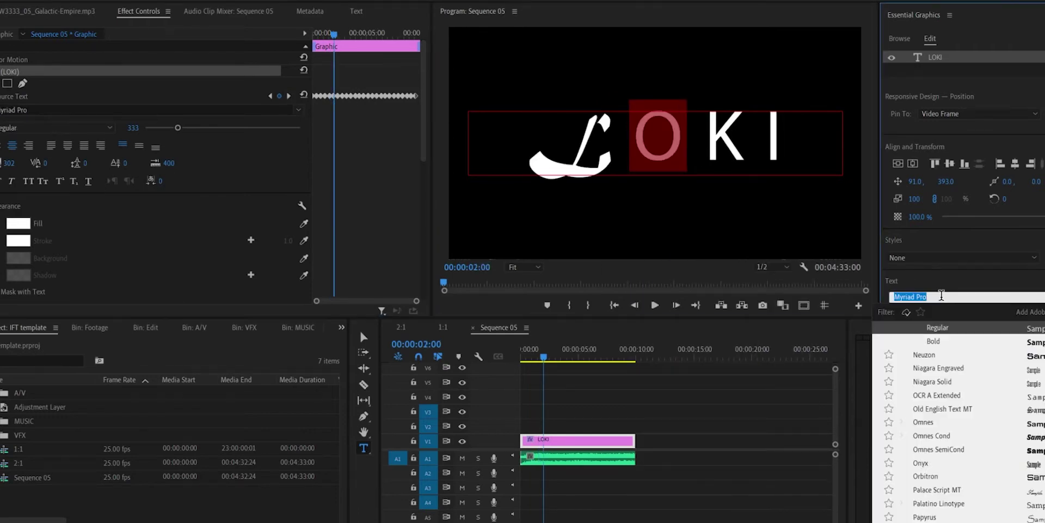
key(Escape)
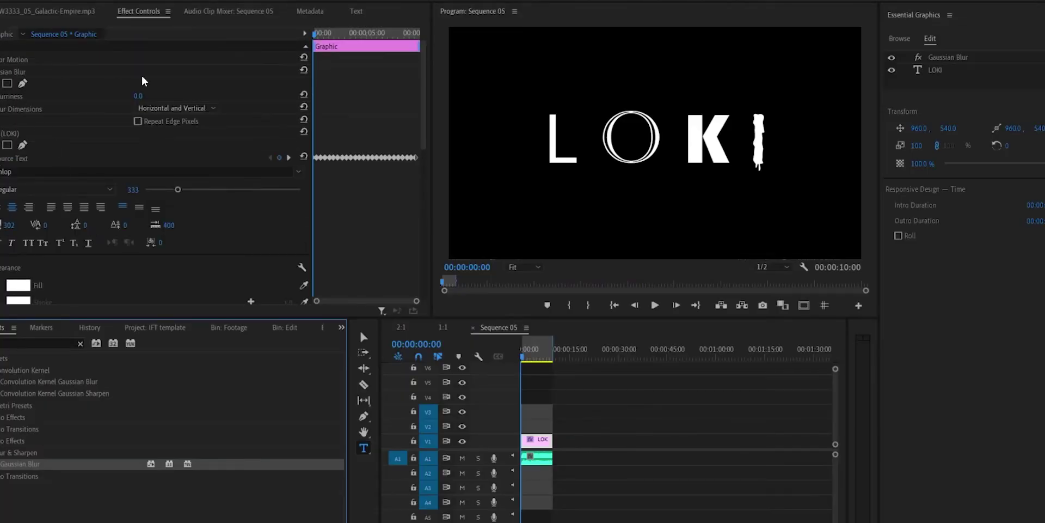
Blur the LOKI title at 450 and duplicate the clip onto V2.
click(144, 81)
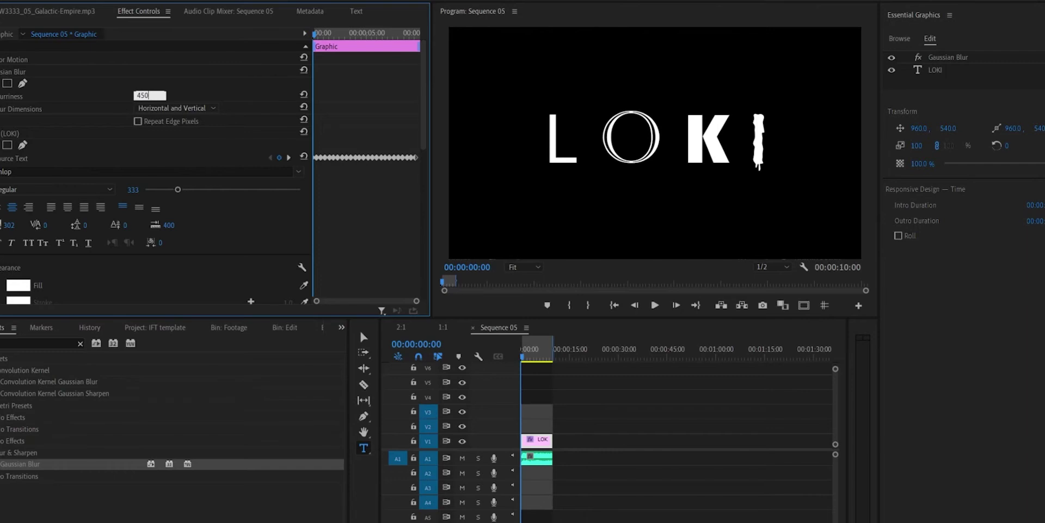
key(Return)
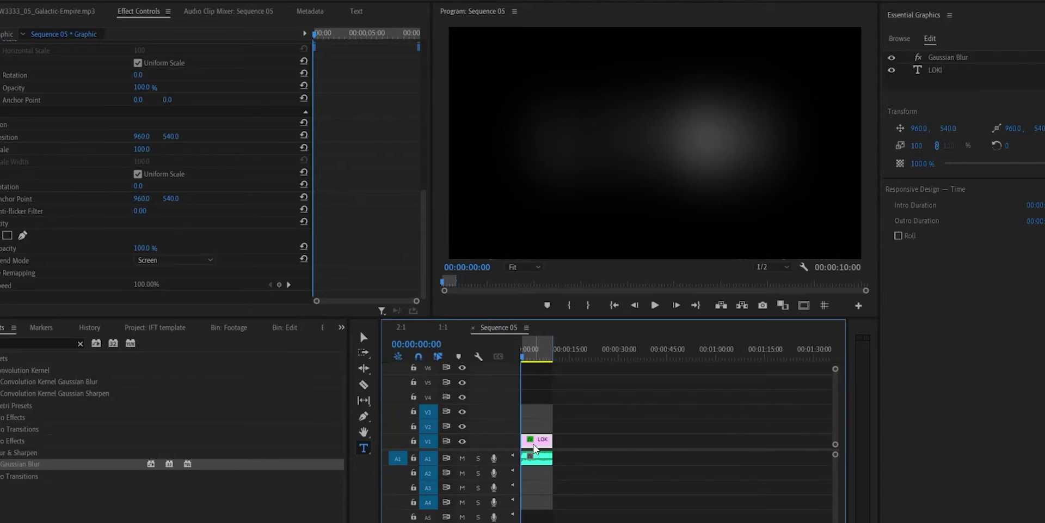
drag(533, 448, 533, 430)
Set the upper copy's blurriness to 15 and add Roughen Edges to it.
click(537, 427)
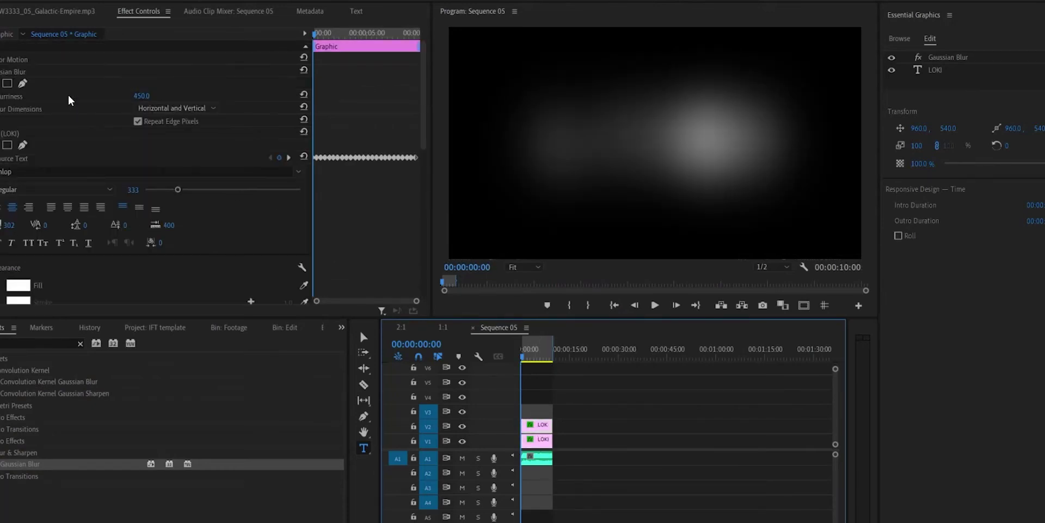
click(146, 95)
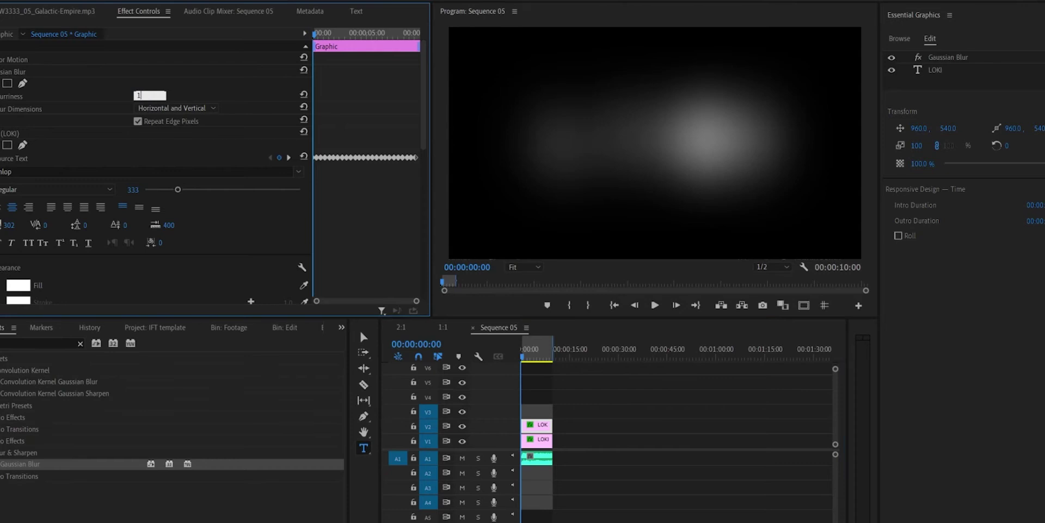
key(Return)
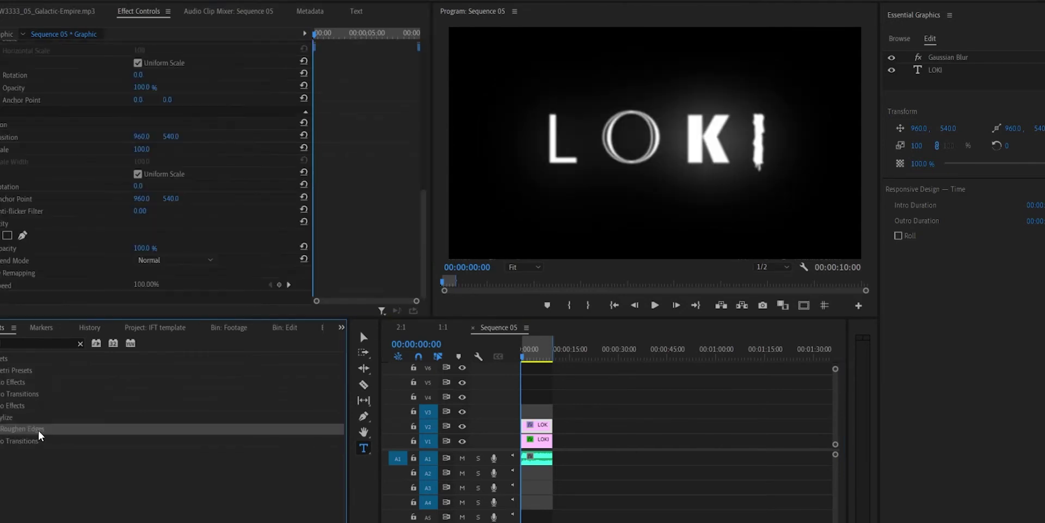
drag(38, 433, 534, 428)
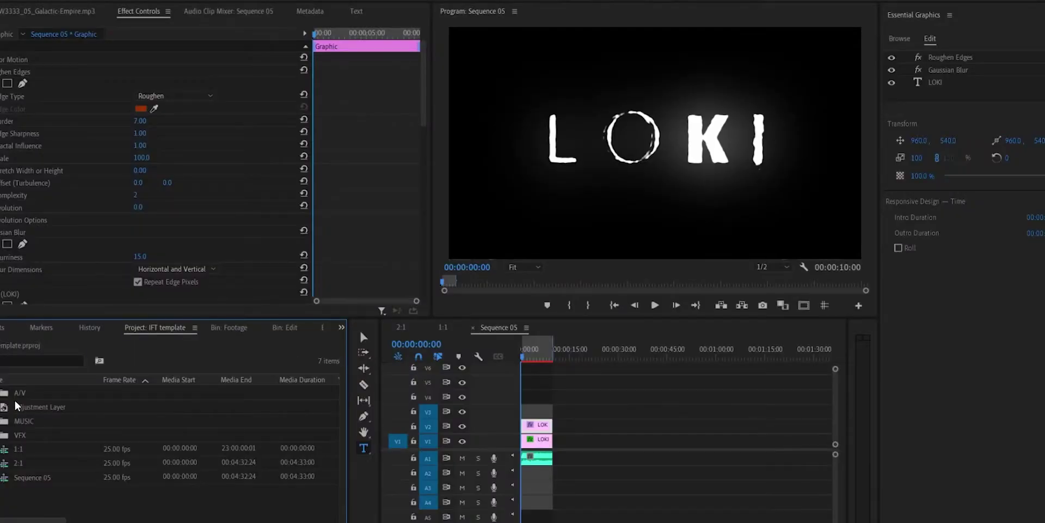
Place an adjustment layer from the Project panel on the track above the LOKI clips.
click(29, 408)
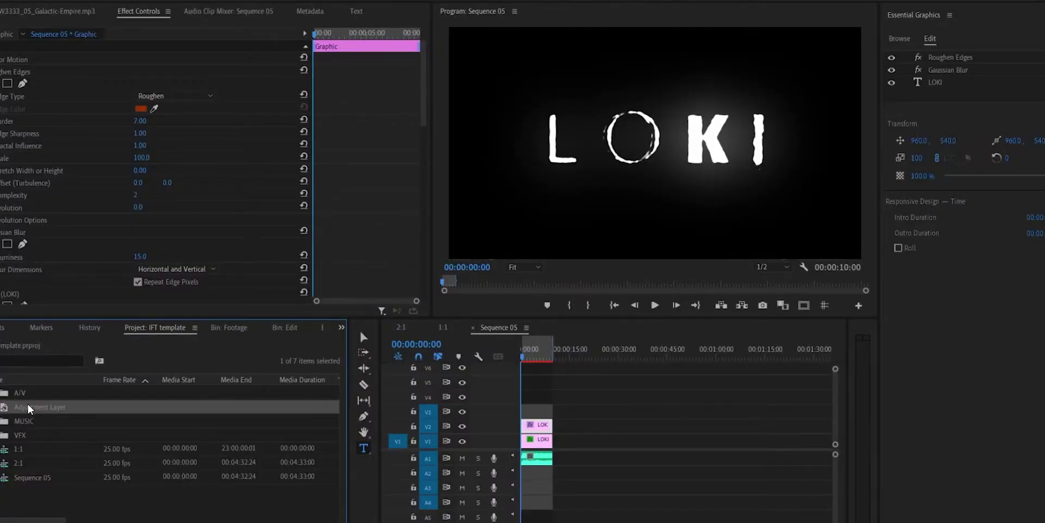
drag(288, 418, 656, 412)
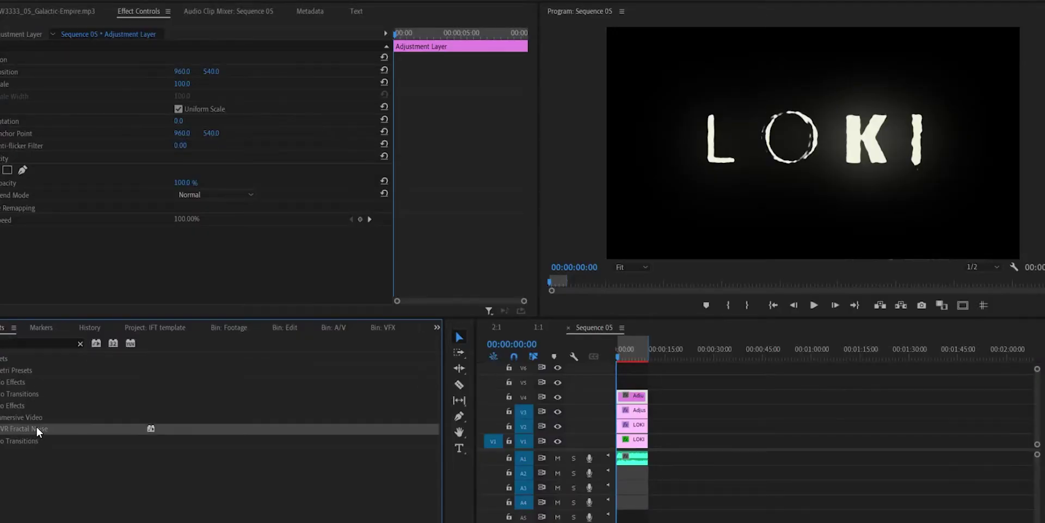
Apply VR Fractal Noise to the top adjustment layer.
drag(37, 428, 673, 372)
drag(632, 397, 634, 400)
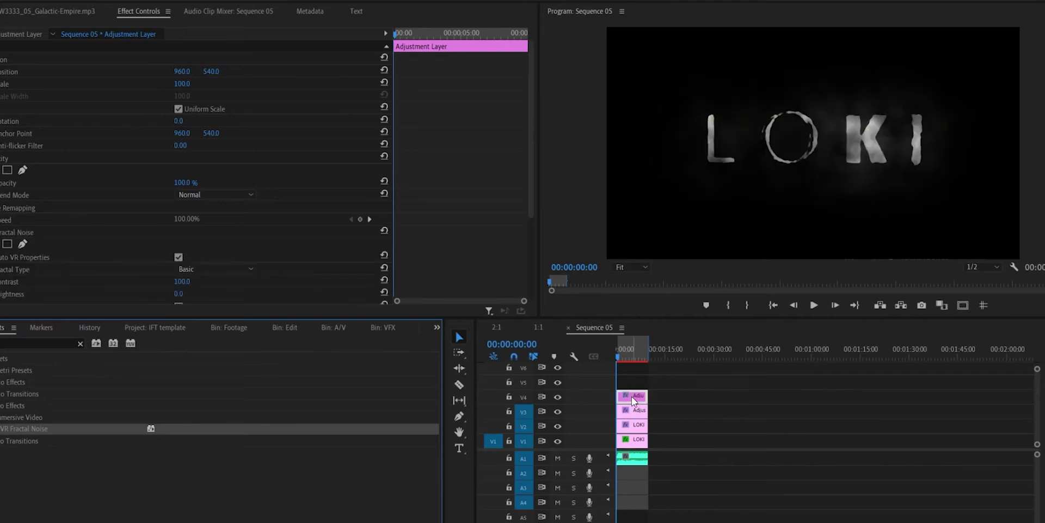
scroll(417, 188, down, 5)
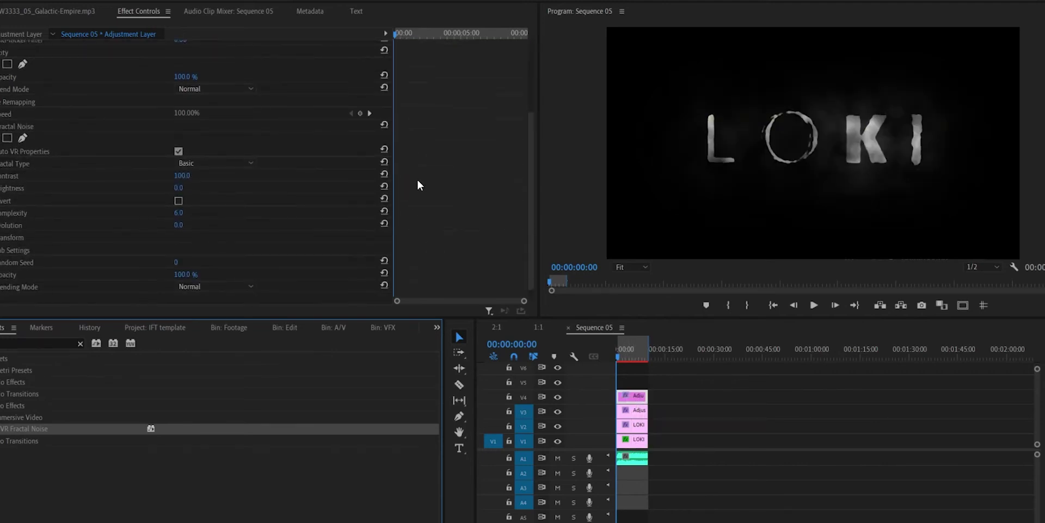
Set the fractal type to Strings, contrast 400 and brightness -100.
click(203, 150)
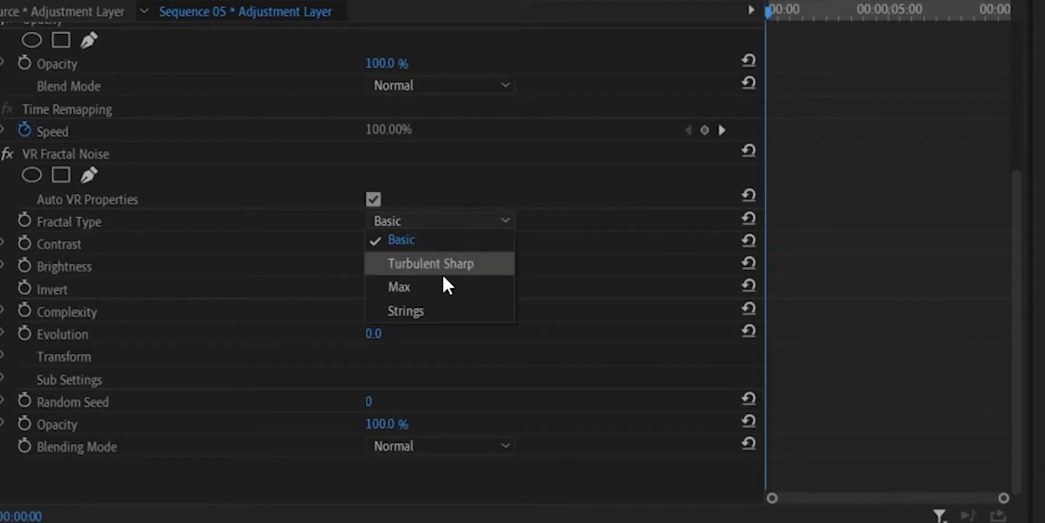
click(449, 306)
click(395, 240)
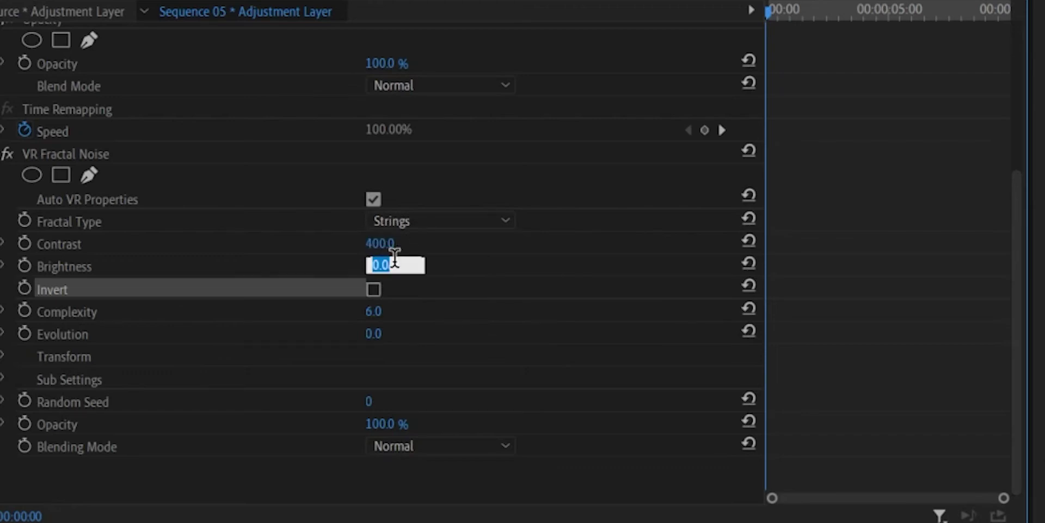
key(Return)
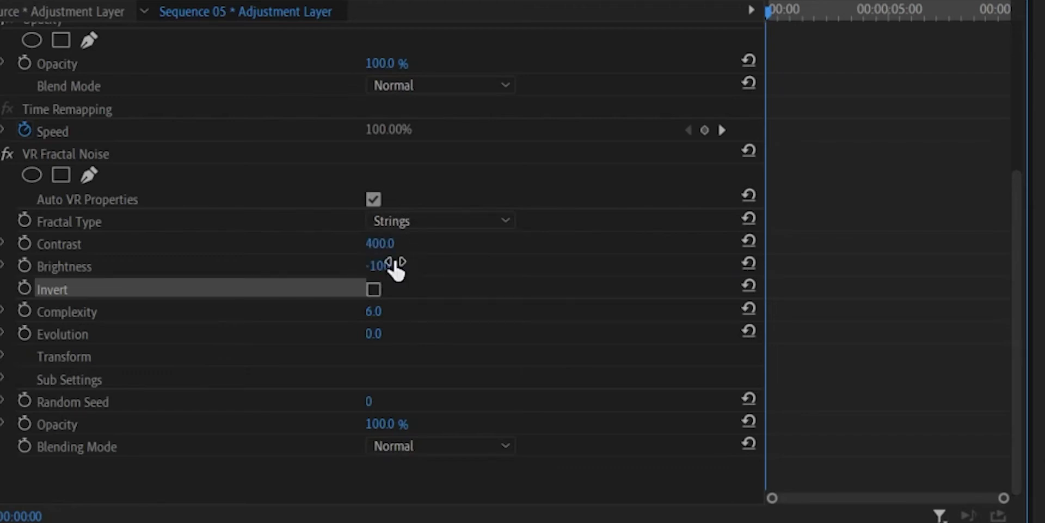